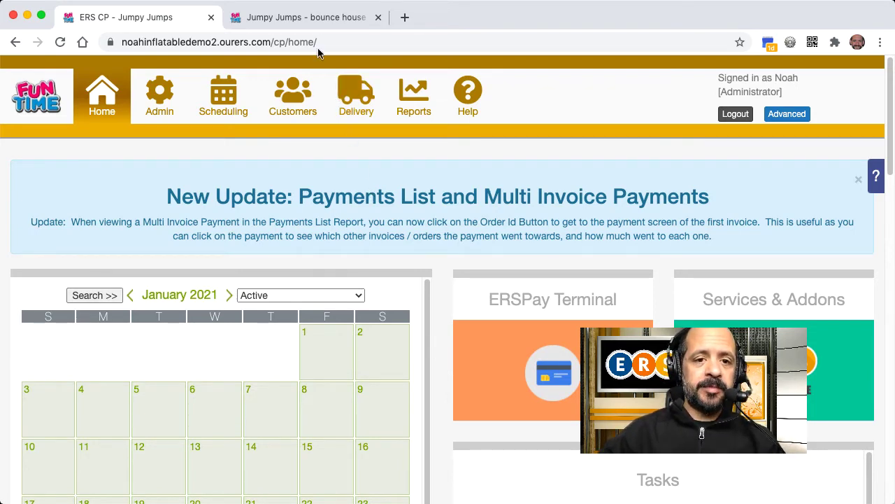
# On the Jumpy Jumps checkout form, change the Damage Waiver answer from blank to Yes (7%).
pyautogui.click(314, 21)
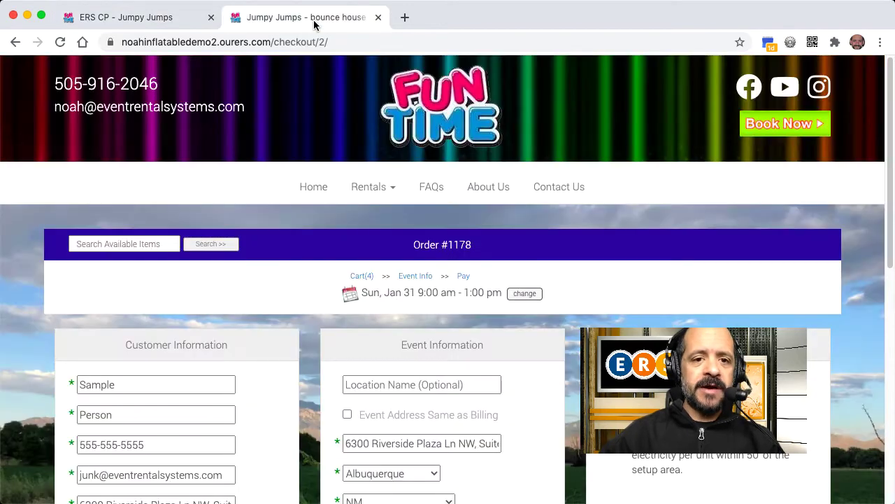
pyautogui.scroll(-3, 558, 389)
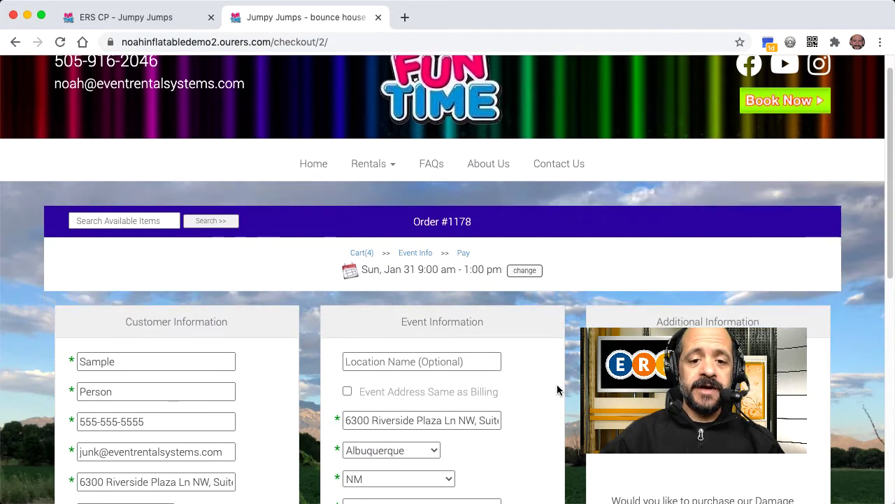
pyautogui.scroll(-6, 558, 389)
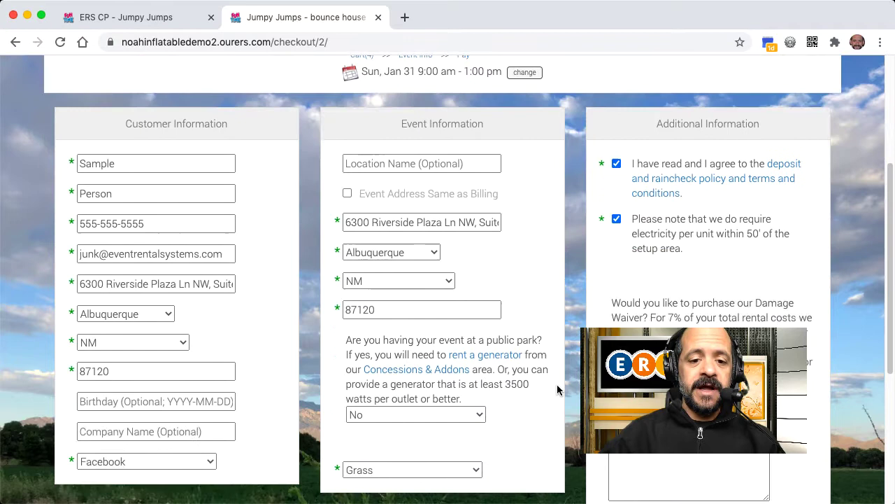
pyautogui.scroll(-3, 557, 390)
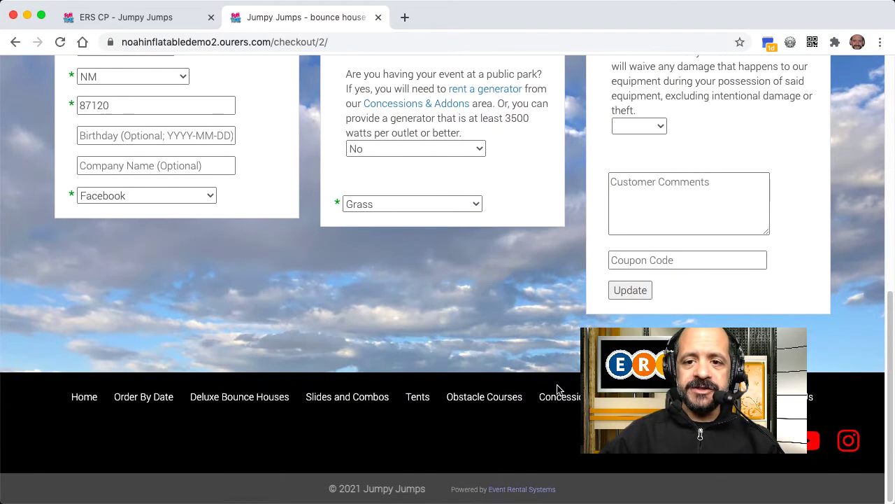
pyautogui.scroll(1, 558, 390)
pyautogui.click(658, 167)
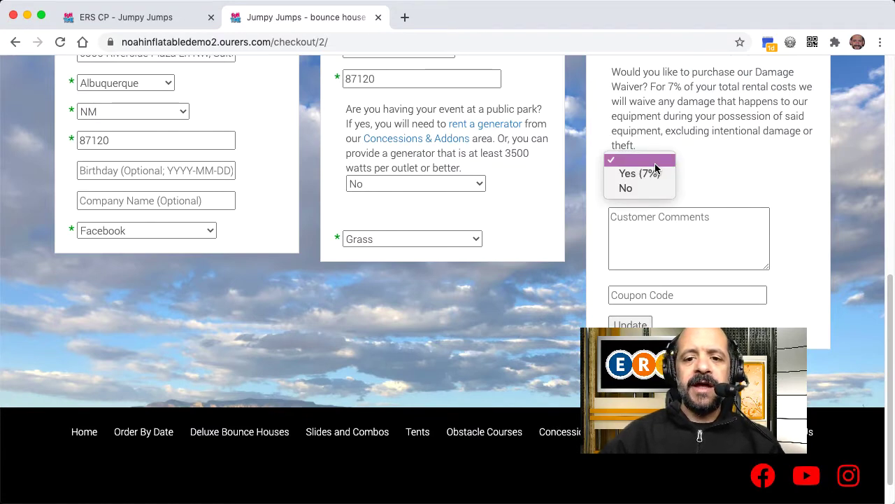
pyautogui.press('Escape')
pyautogui.click(655, 181)
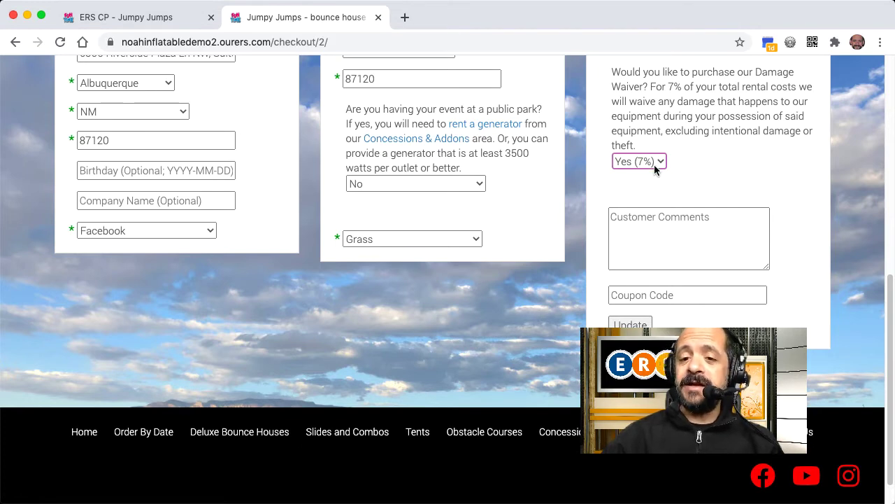
pyautogui.click(655, 165)
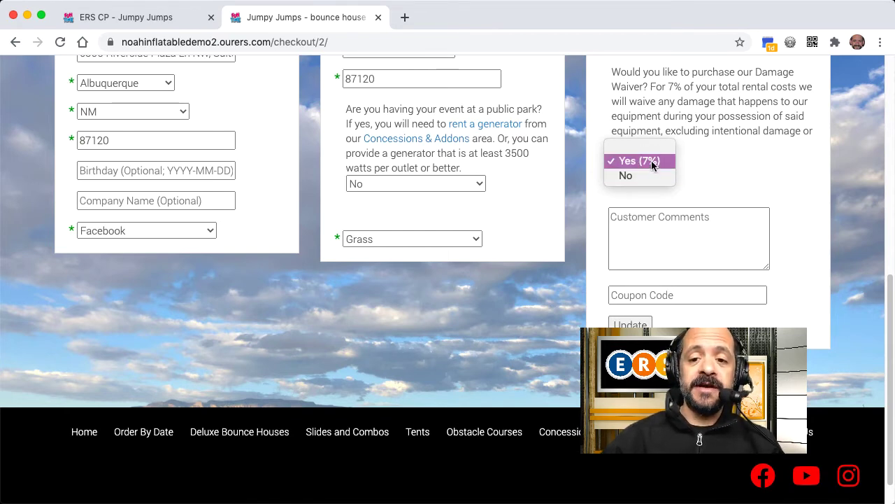
pyautogui.click(652, 163)
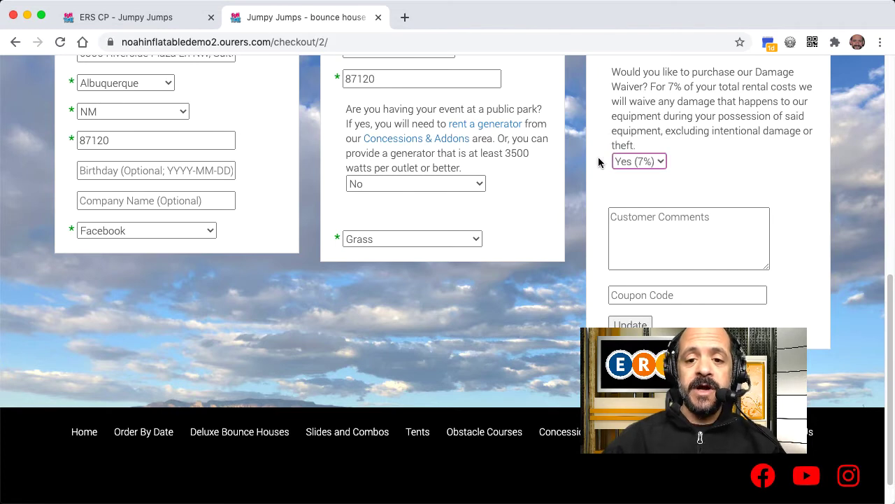
# Go to Admin > Order Config > Order Options to list the 7 order options, including Damage Waiver.
pyautogui.click(153, 21)
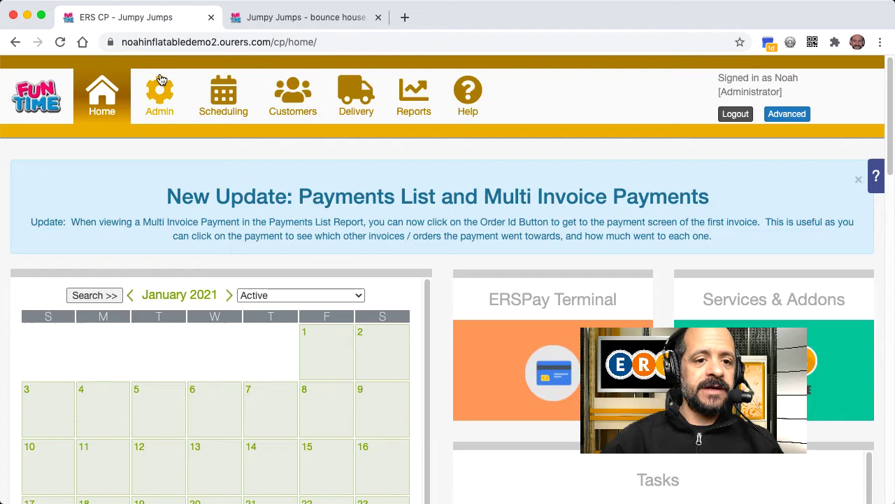
pyautogui.click(159, 98)
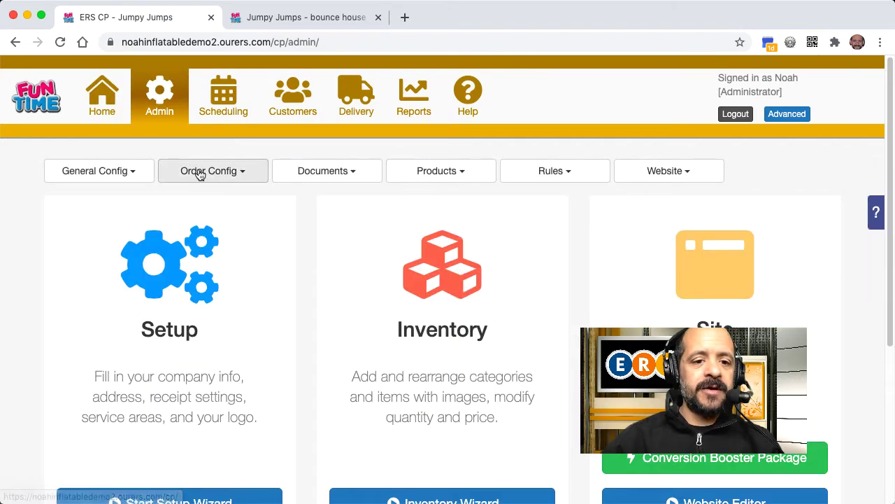
pyautogui.click(200, 172)
pyautogui.click(200, 215)
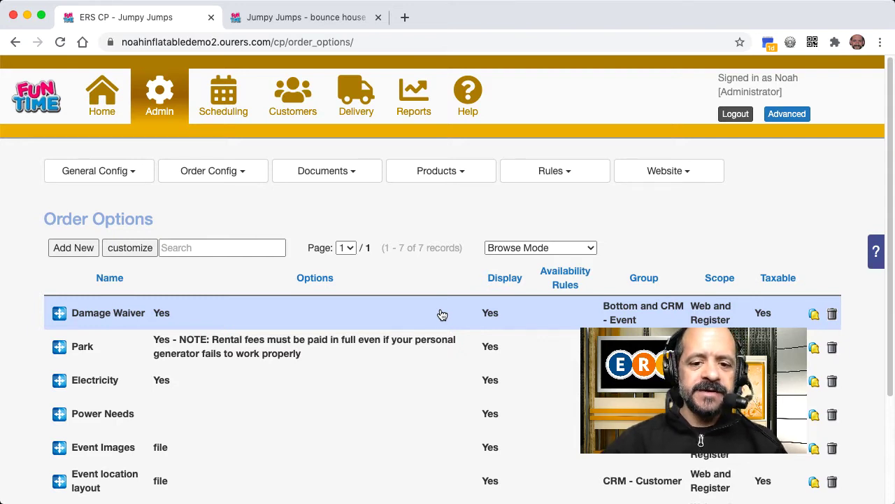
# Edit Damage Waiver: set Include Blank Option to No, save, and set Group to Bottom.
pyautogui.click(442, 314)
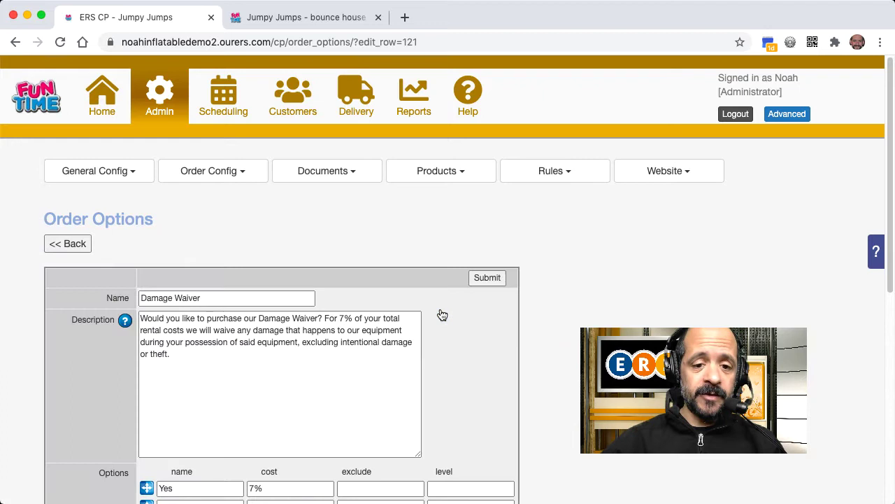
pyautogui.scroll(-5, 442, 315)
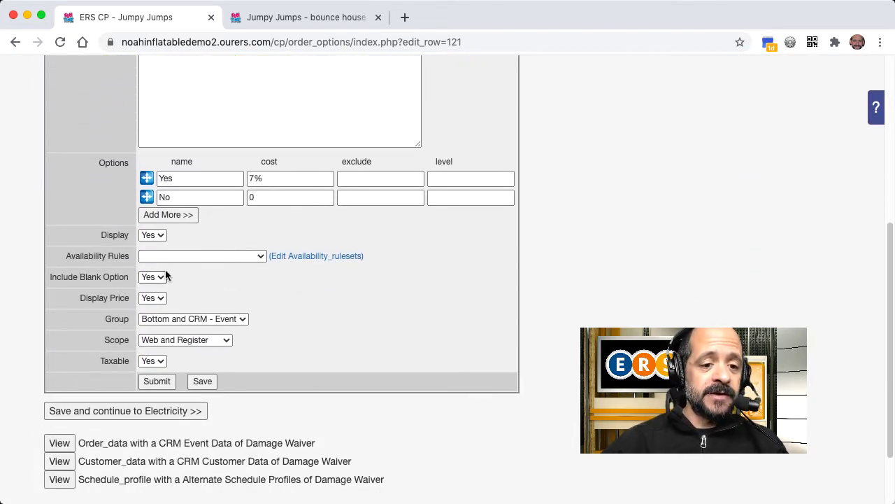
pyautogui.click(152, 277)
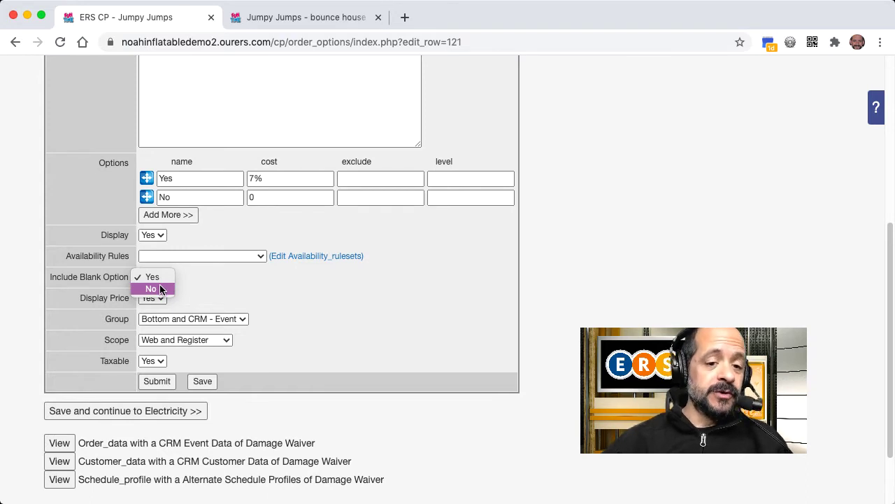
pyautogui.click(160, 288)
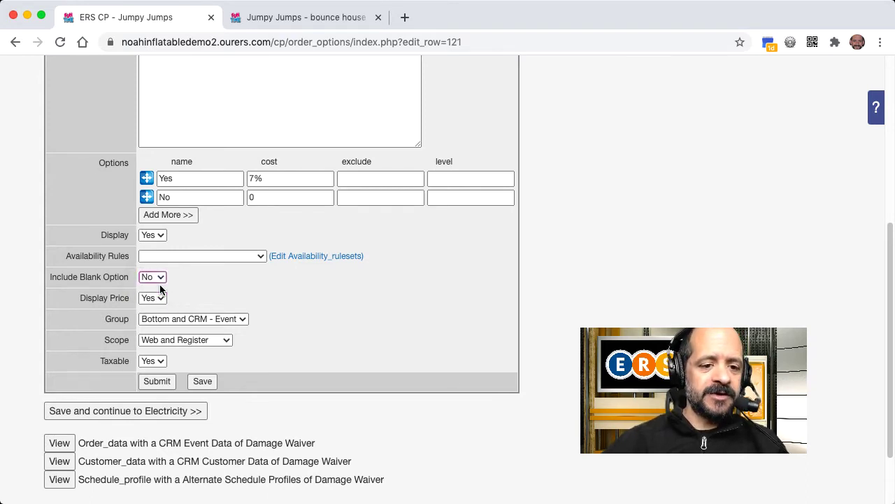
pyautogui.click(199, 379)
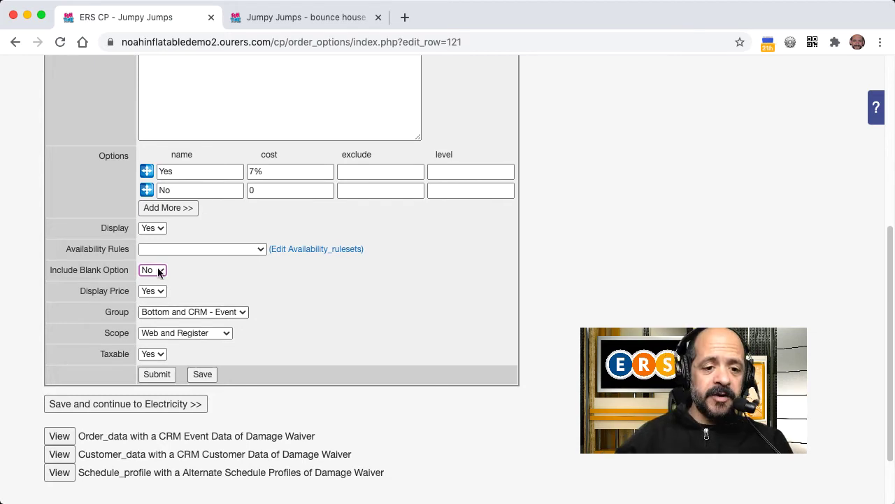
pyautogui.click(178, 312)
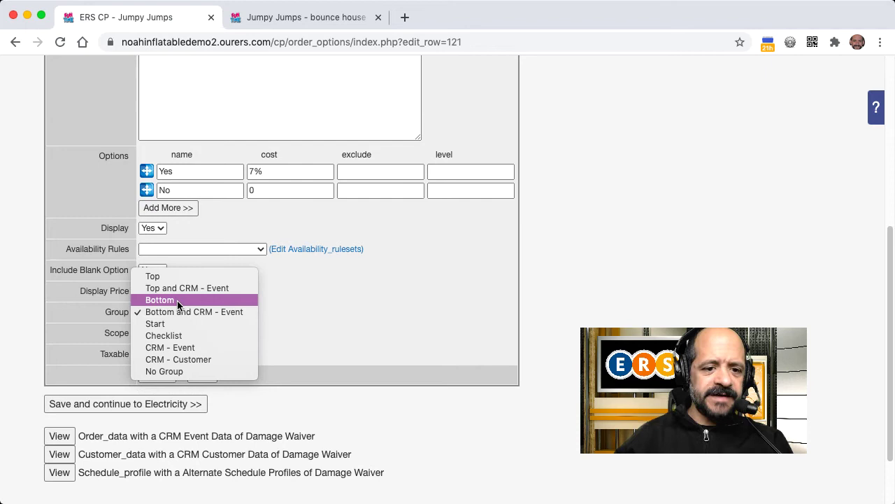
pyautogui.click(178, 301)
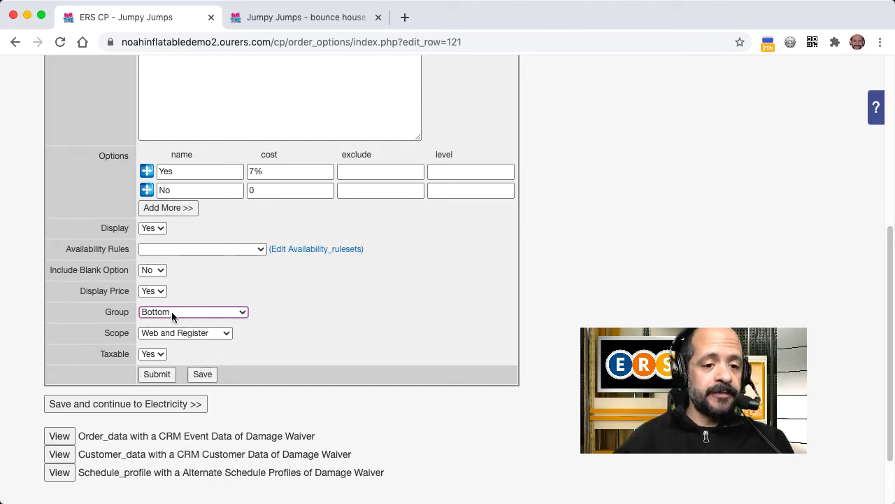
# Submit the Damage Waiver option changes and reload the Jumpy Jumps checkout.
pyautogui.click(158, 376)
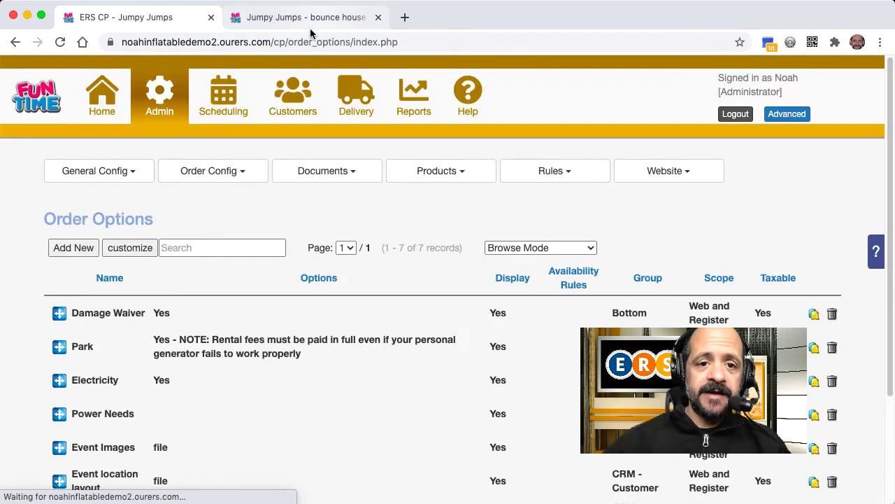
pyautogui.click(307, 19)
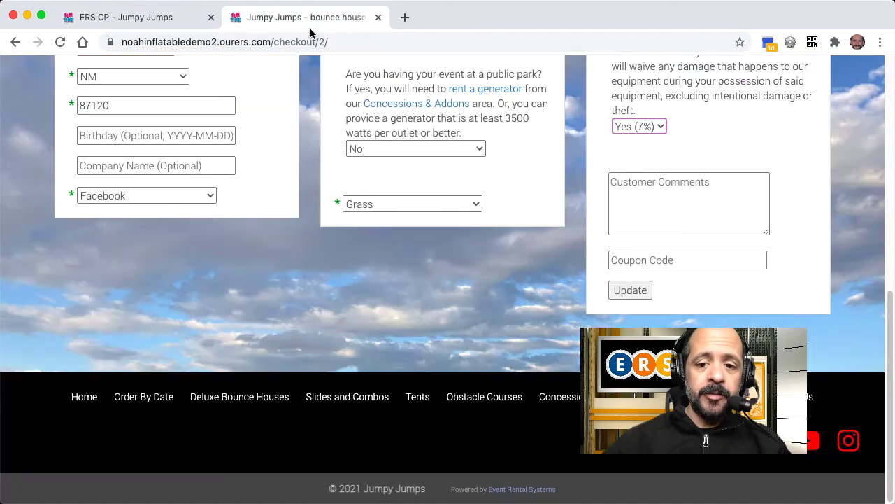
pyautogui.click(60, 42)
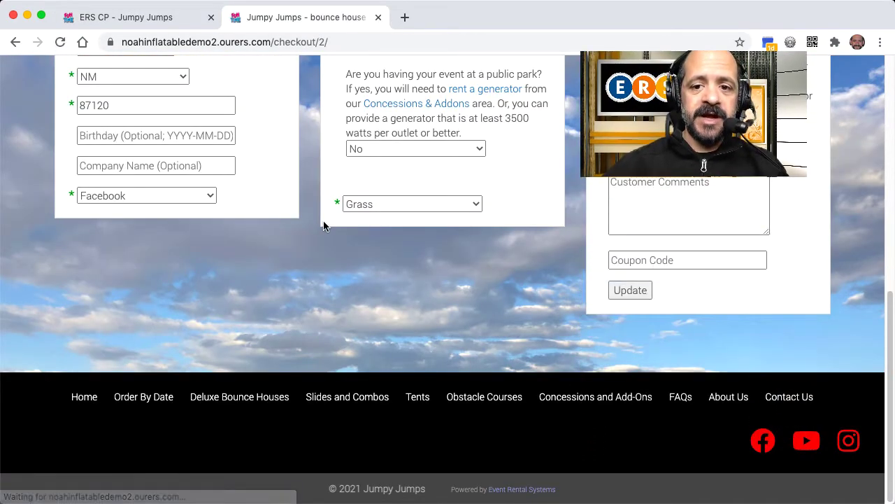
# Verify Damage Waiver now offers only Yes (7%) and No, leaving Yes (7%) selected.
pyautogui.scroll(3, 565, 230)
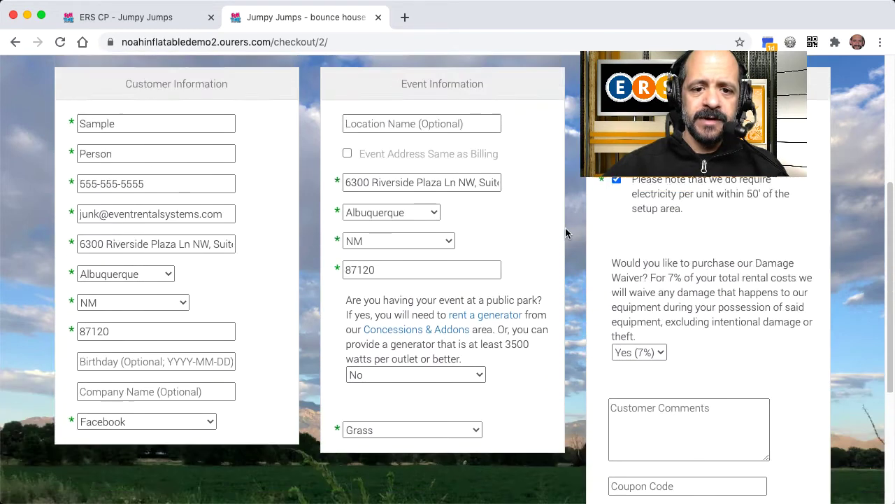
pyautogui.click(654, 333)
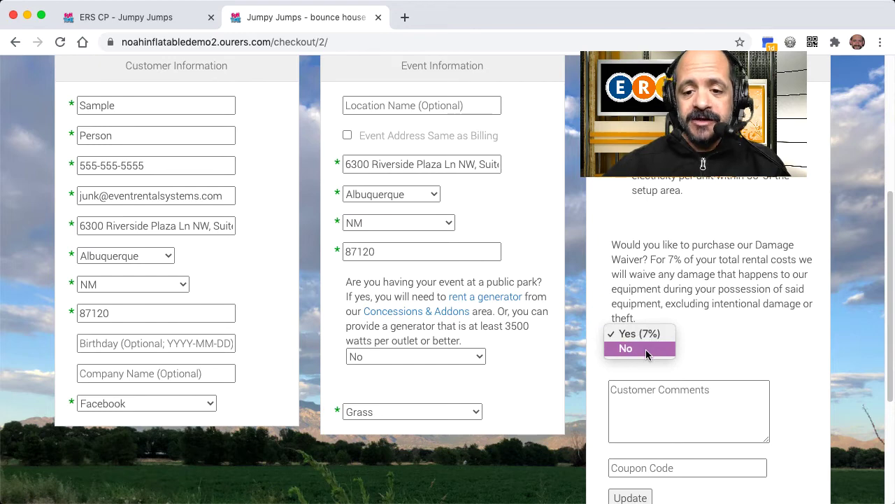
pyautogui.click(646, 349)
pyautogui.click(653, 336)
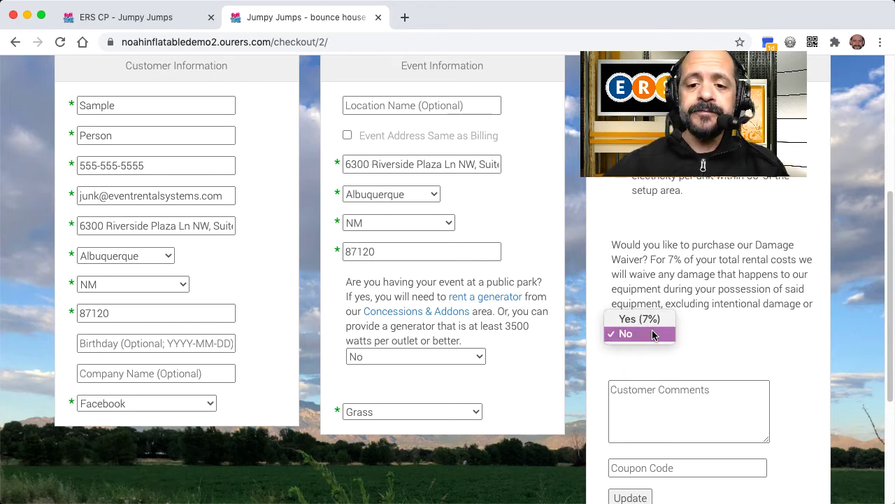
pyautogui.click(648, 318)
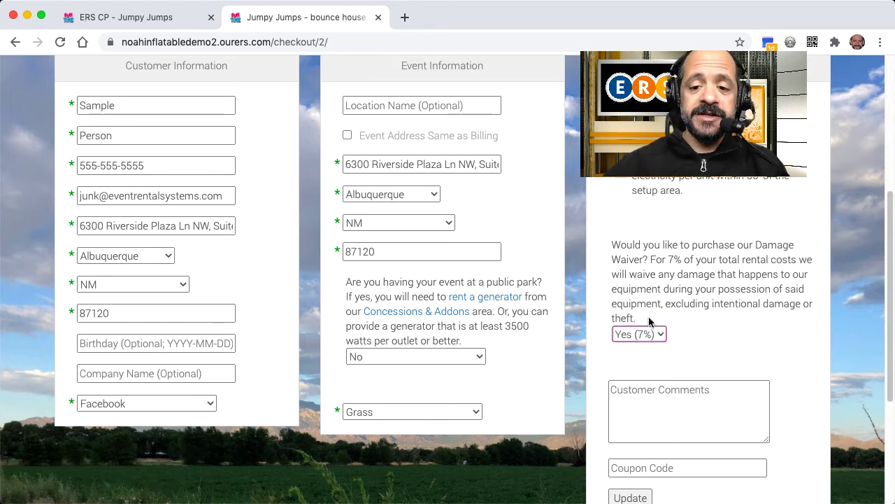
pyautogui.scroll(-1, 648, 316)
pyautogui.scroll(-5, 649, 316)
# Submit checkout via Update and review payment totals: Damage Waiver - Yes $20.65, total $393.37.
pyautogui.click(641, 319)
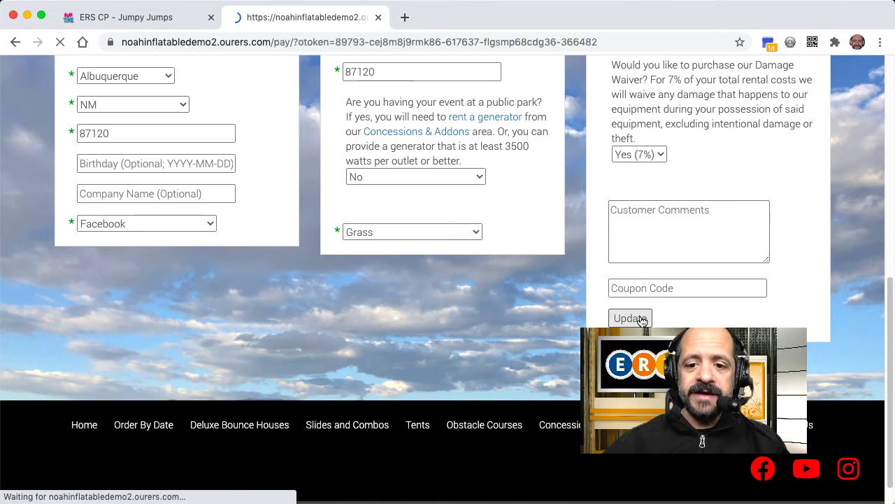
pyautogui.scroll(-5, 643, 321)
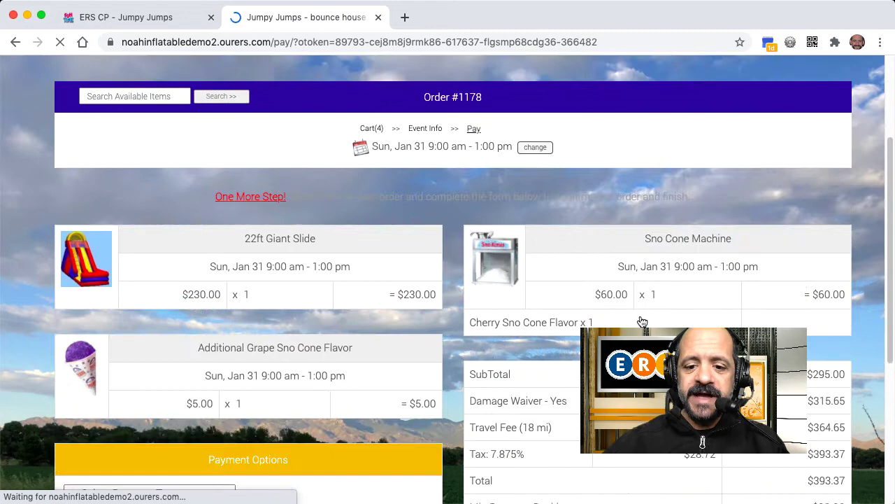
pyautogui.scroll(-5, 642, 321)
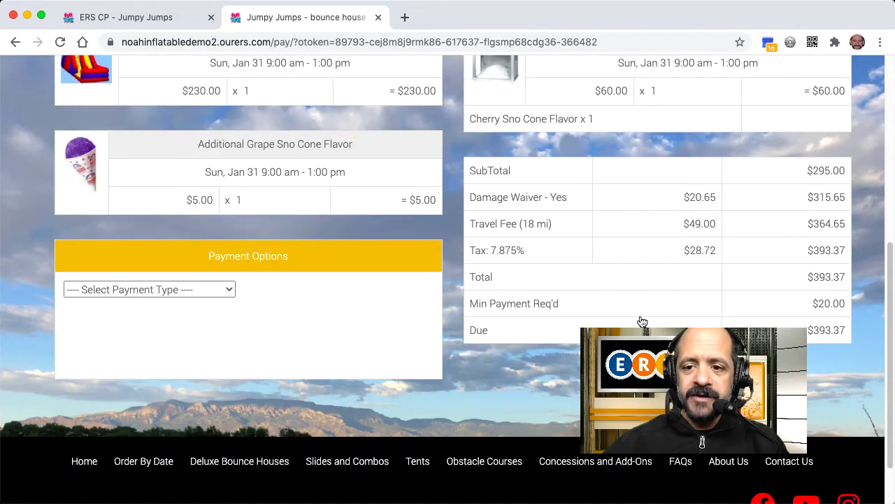